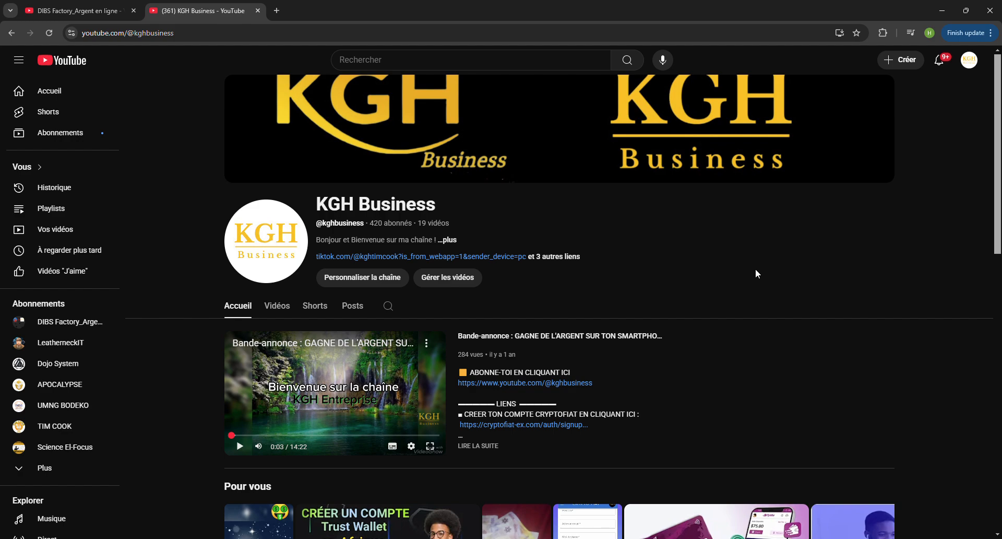
# Open paypal.com/fr/home in a new browser tab and dismiss the cookie notice
pyautogui.click(277, 11)
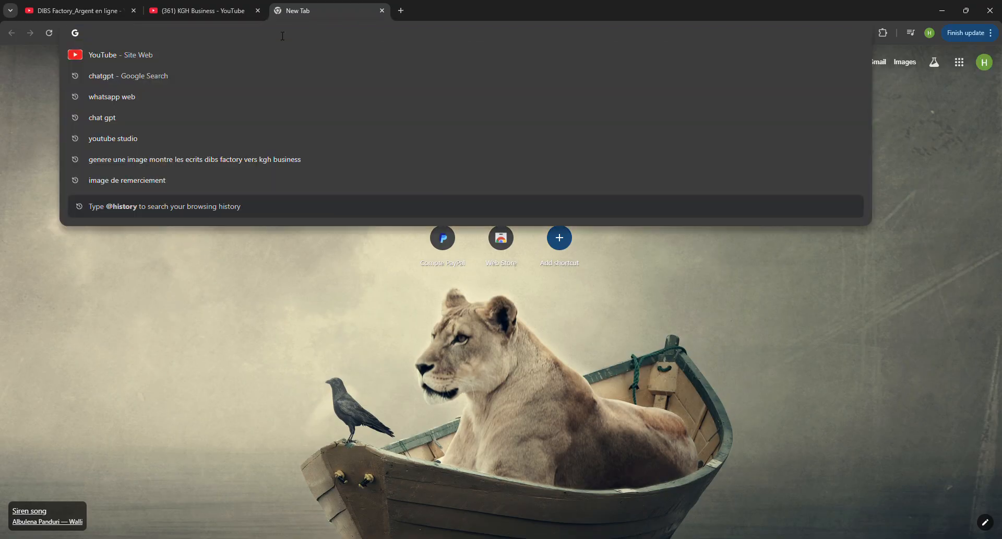
pyautogui.write('paypal.com/fr/home')
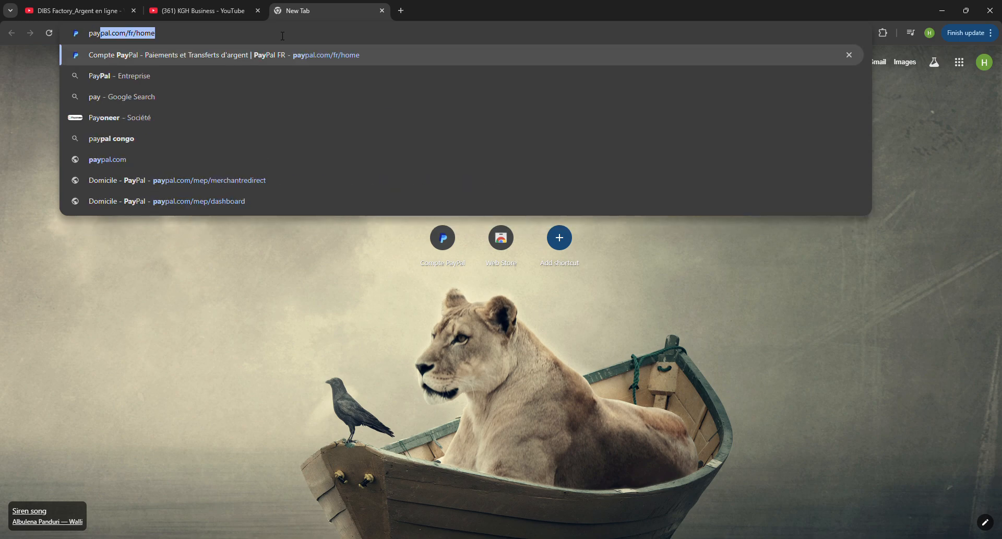
pyautogui.press('Return')
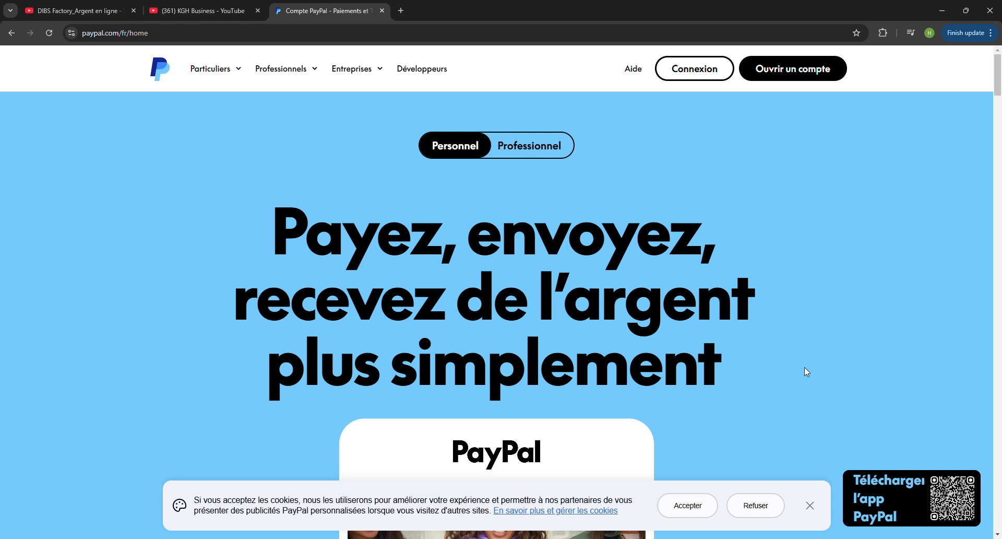
pyautogui.click(811, 506)
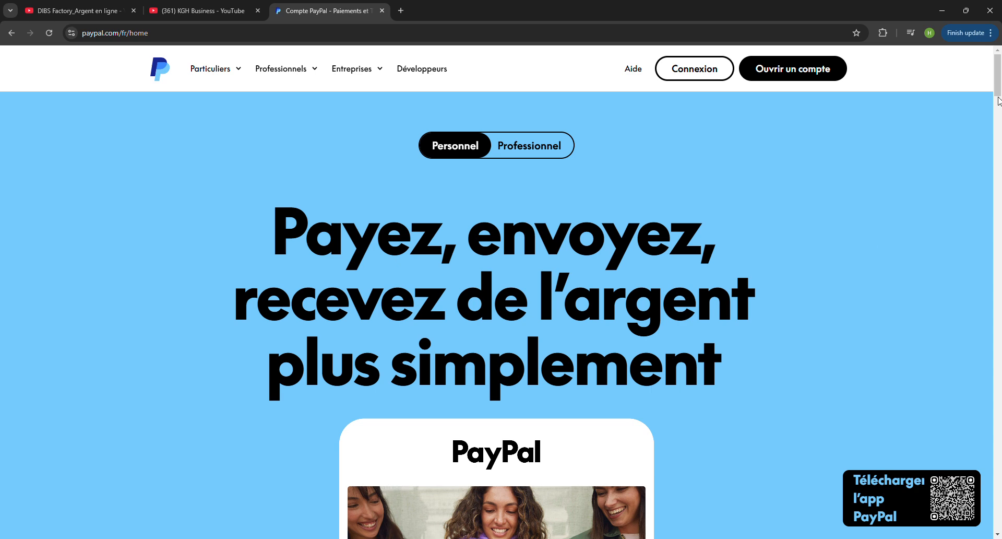
# Open the worldwide country list from the page footer and switch the site to Lesotho
pyautogui.moveTo(999, 90); pyautogui.dragTo(999, 499)
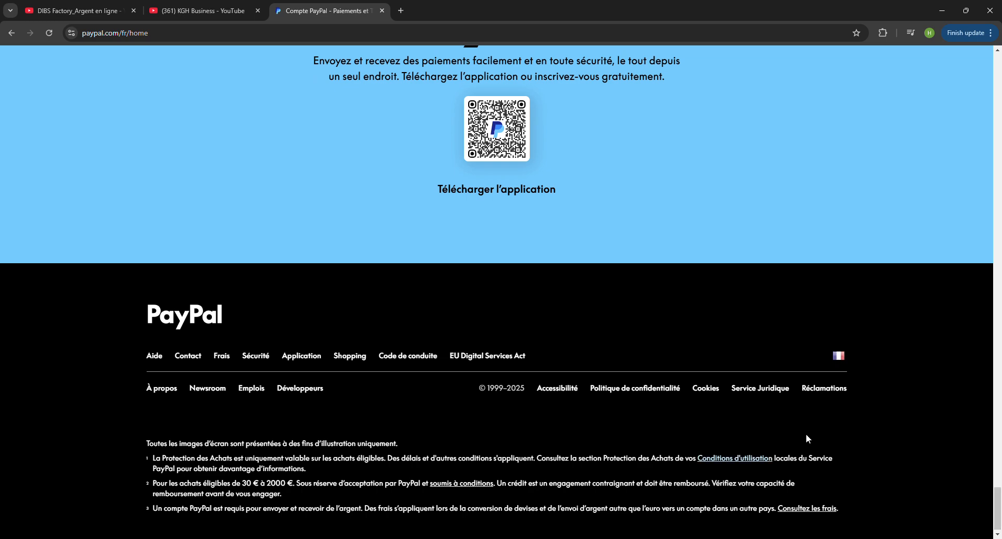
pyautogui.click(840, 356)
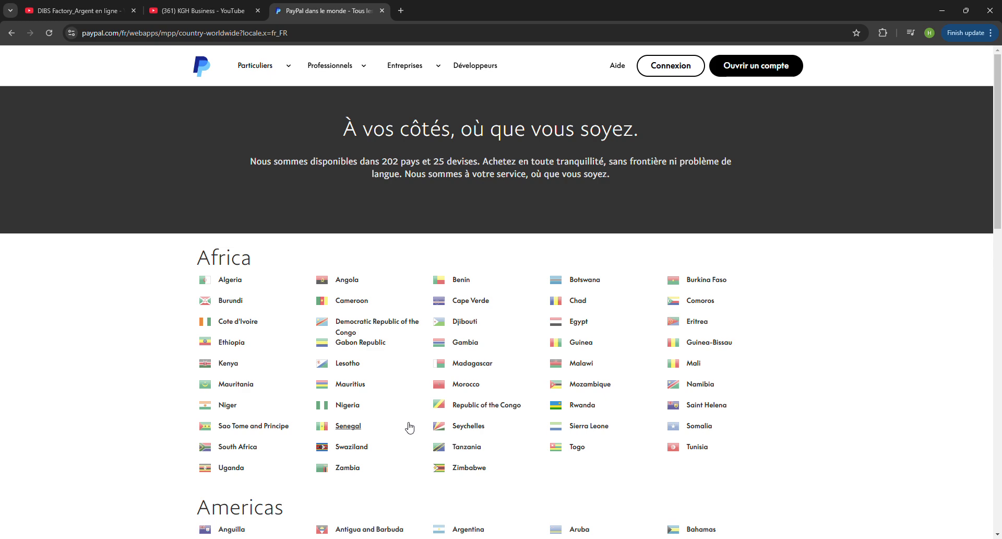
pyautogui.click(344, 368)
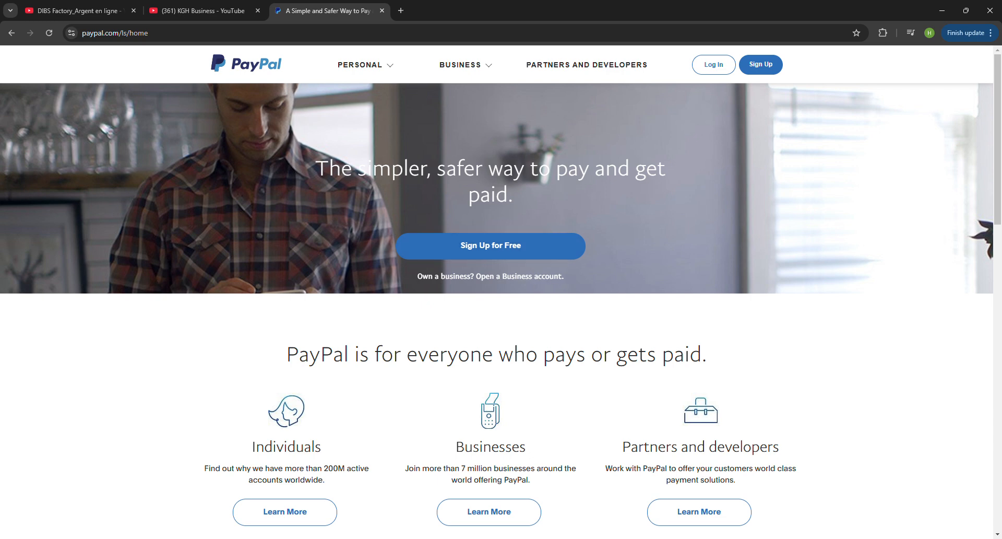
# Start signing up for PayPal and continue with the Personal Account type
pyautogui.click(387, 65)
pyautogui.click(761, 67)
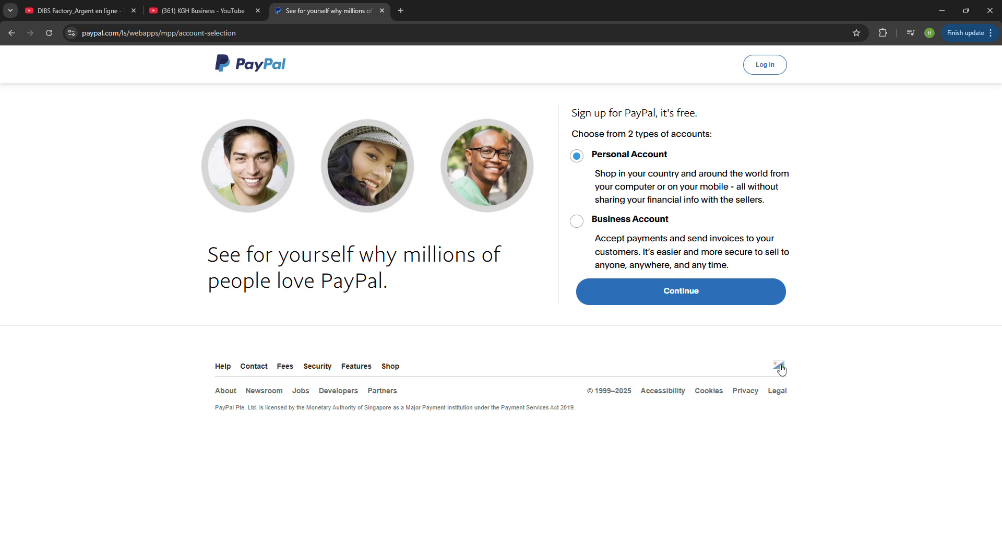
pyautogui.click(704, 290)
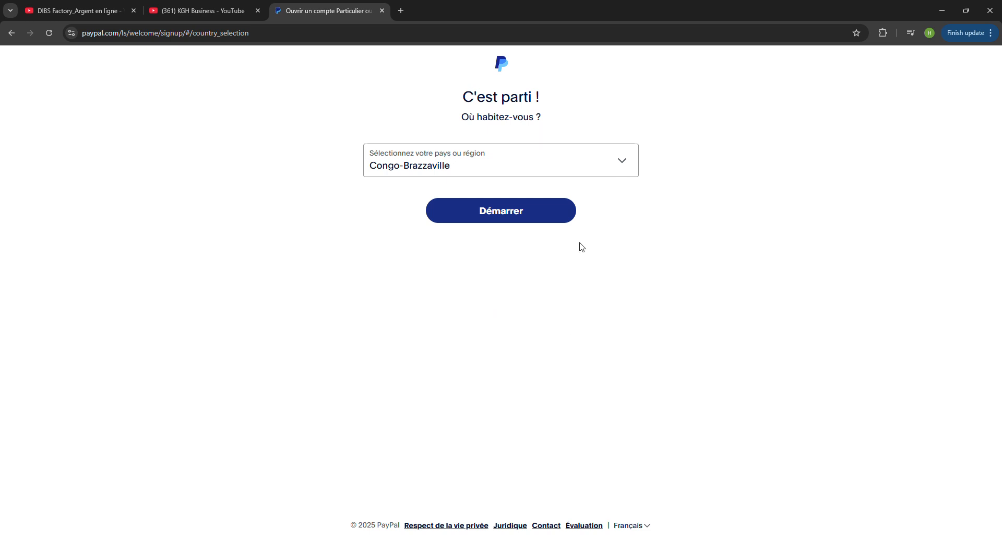
# Confirm Congo-Brazzaville as the country of residence, fill in the sign-up e-mail address, and reload the page
pyautogui.click(493, 219)
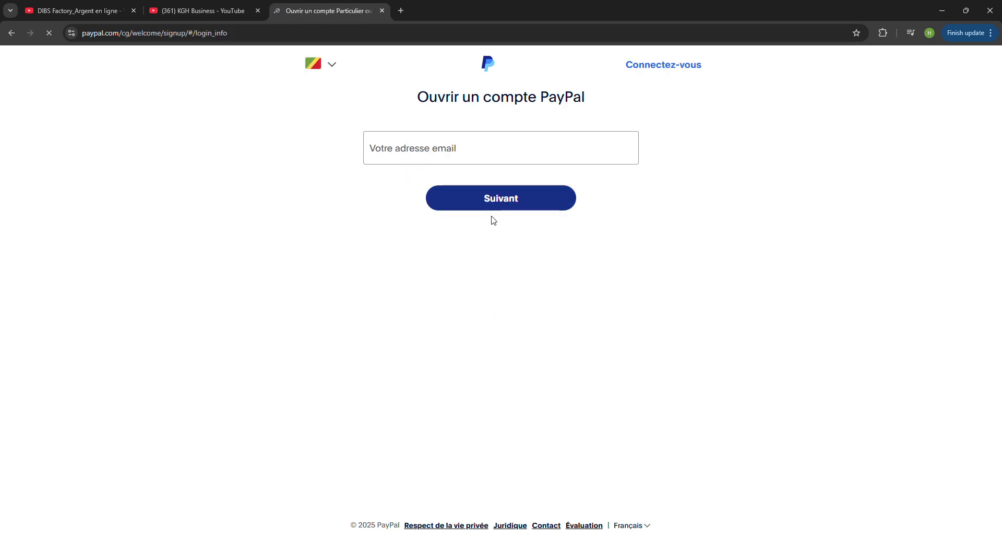
pyautogui.click(465, 159)
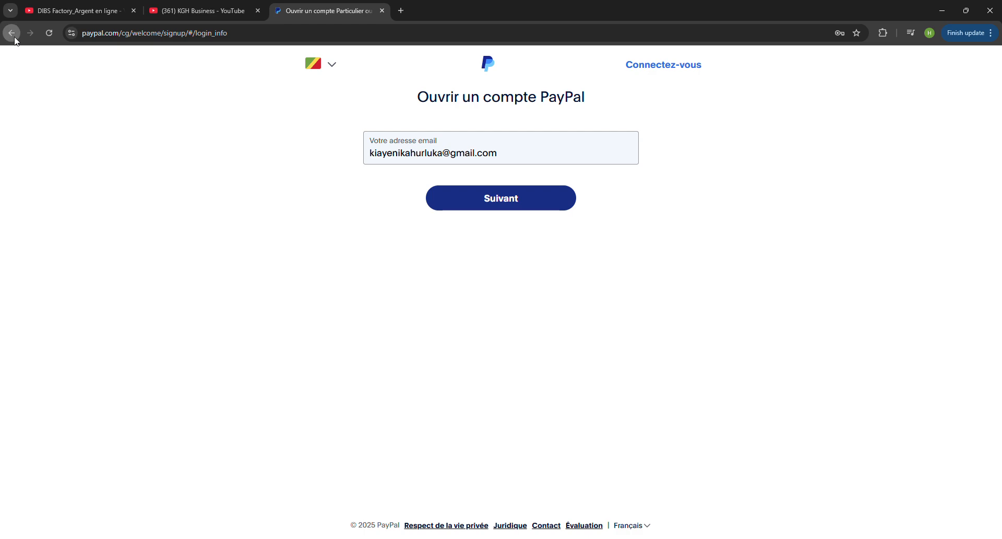
pyautogui.click(50, 33)
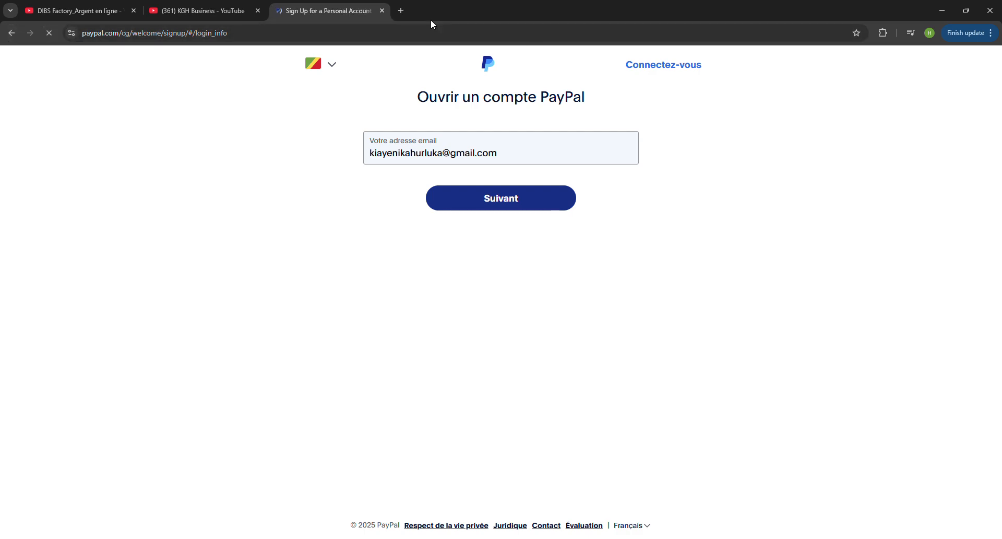
# Open paypal.com/fr/home in another new browser tab
pyautogui.click(401, 10)
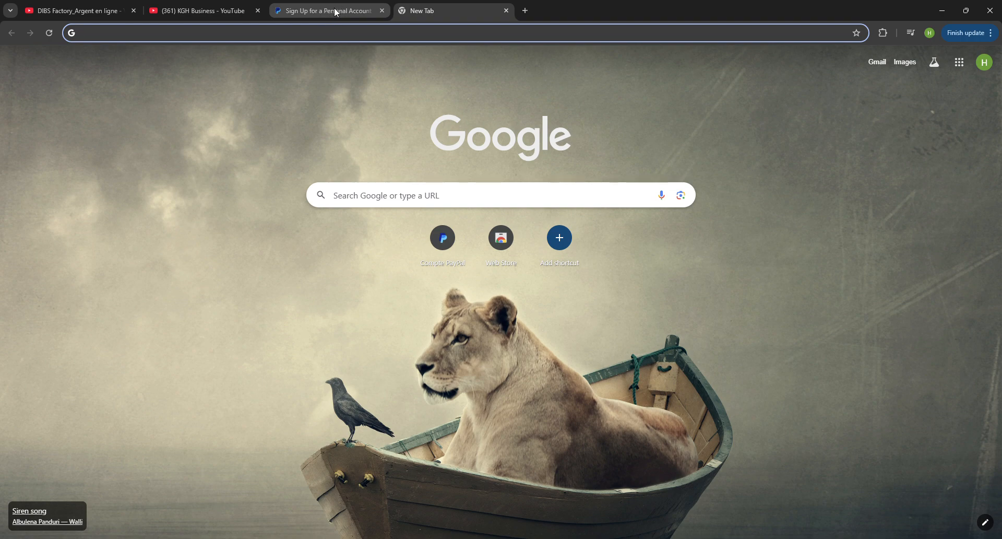
pyautogui.click(463, 39)
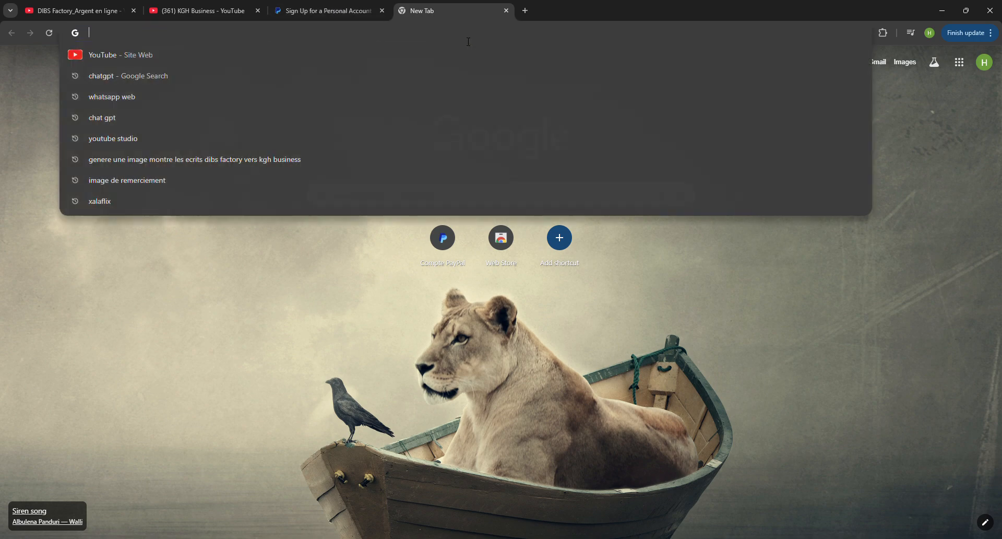
pyautogui.write('p')
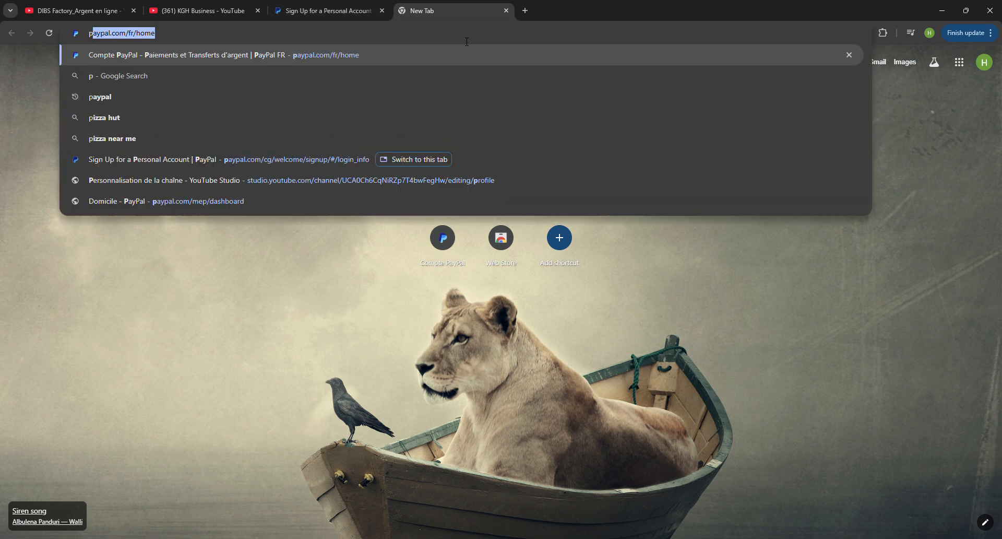
pyautogui.write('aypal')
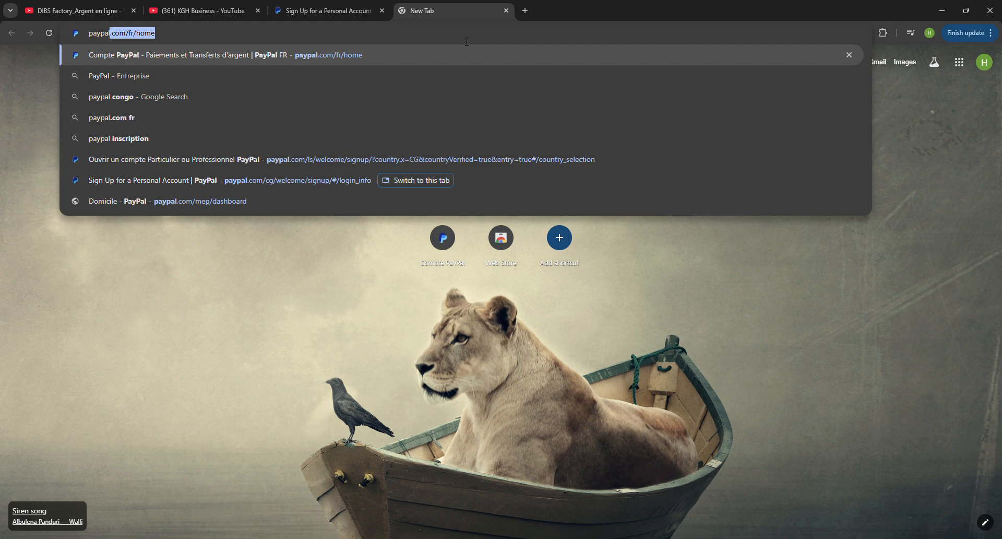
pyautogui.press('Return')
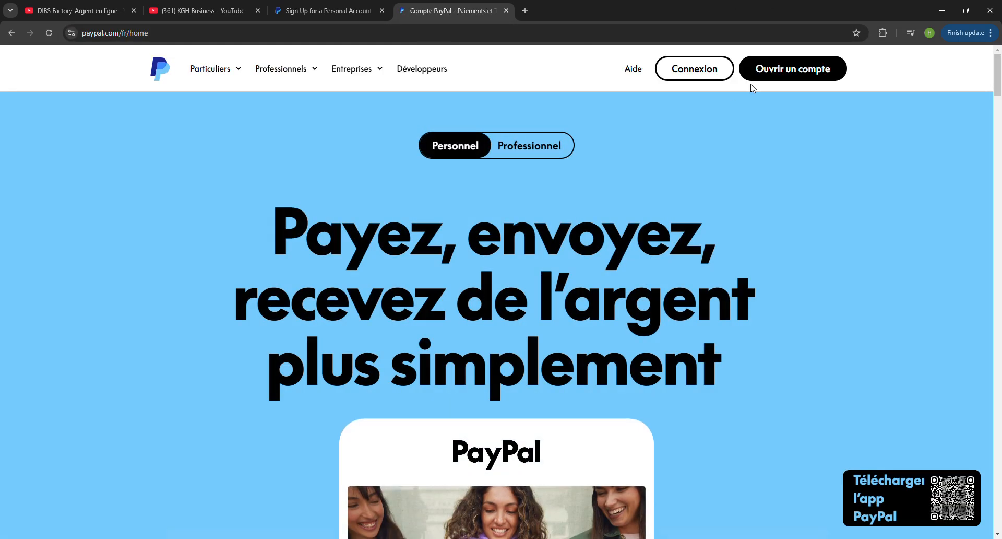
# Log in to the existing PayPal account with its saved e-mail address and dismiss the contact details confirmation request
pyautogui.click(698, 72)
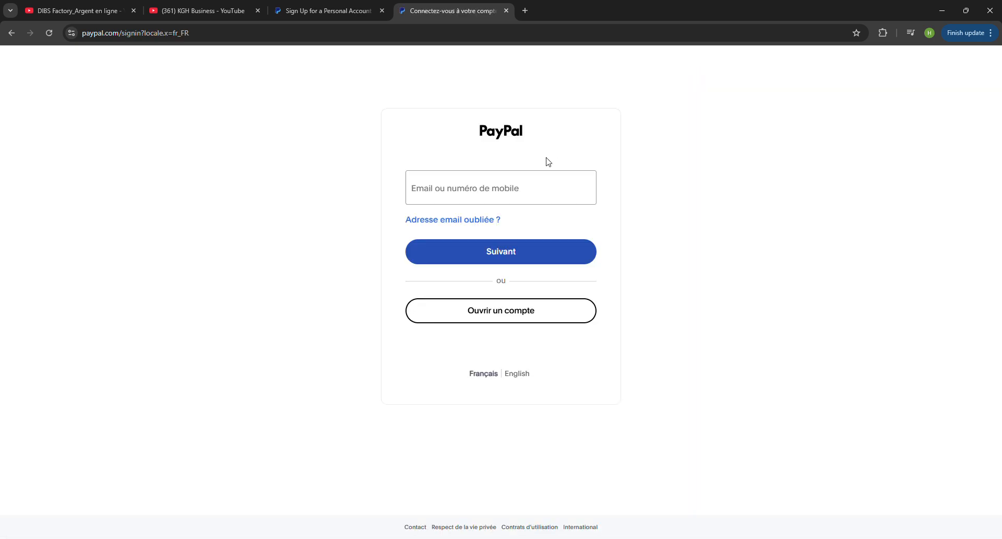
pyautogui.click(531, 189)
pyautogui.click(527, 222)
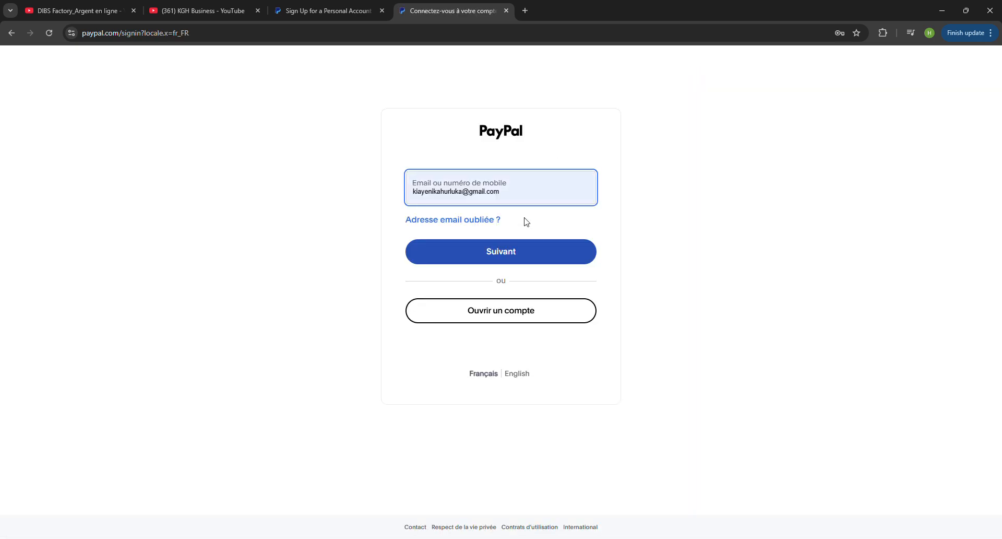
pyautogui.click(527, 254)
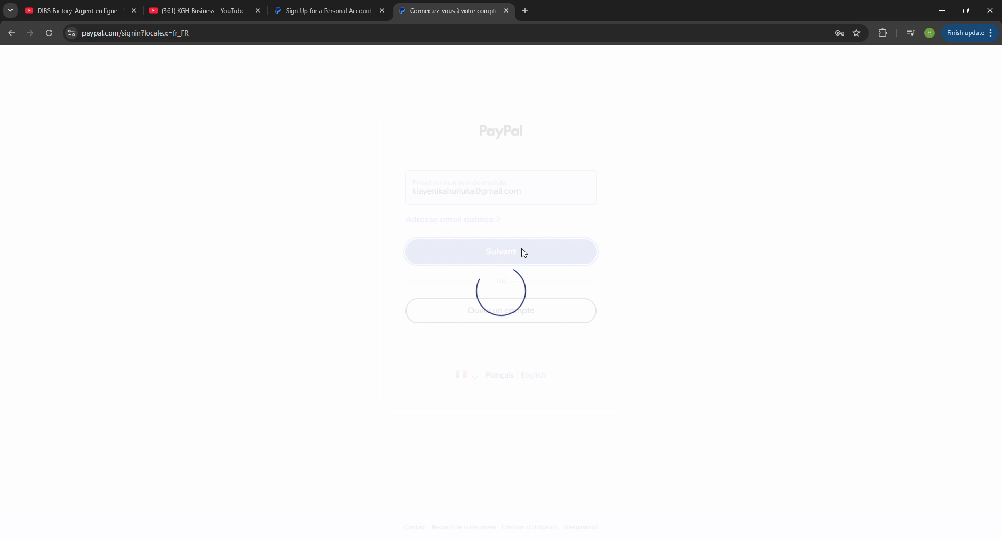
pyautogui.click(521, 255)
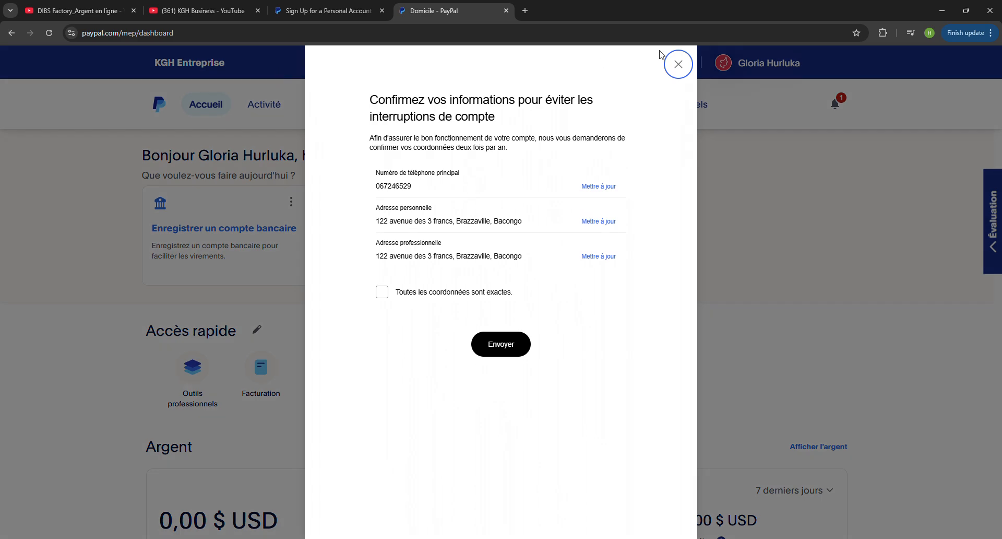
pyautogui.click(678, 64)
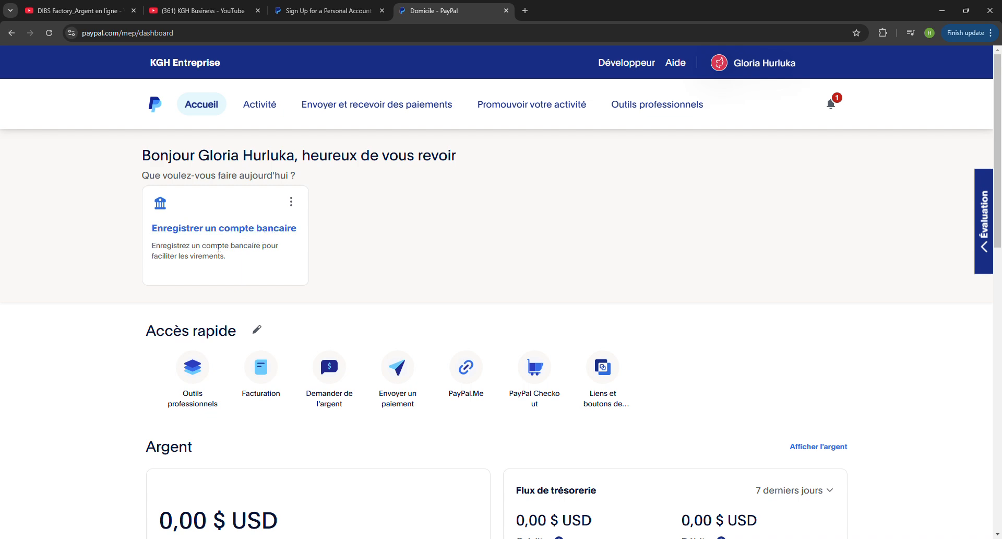
# Look over the dashboard, open the bank account registration form, and try the Épargne and Compte courant account types
pyautogui.scroll(-5, 397, 366)
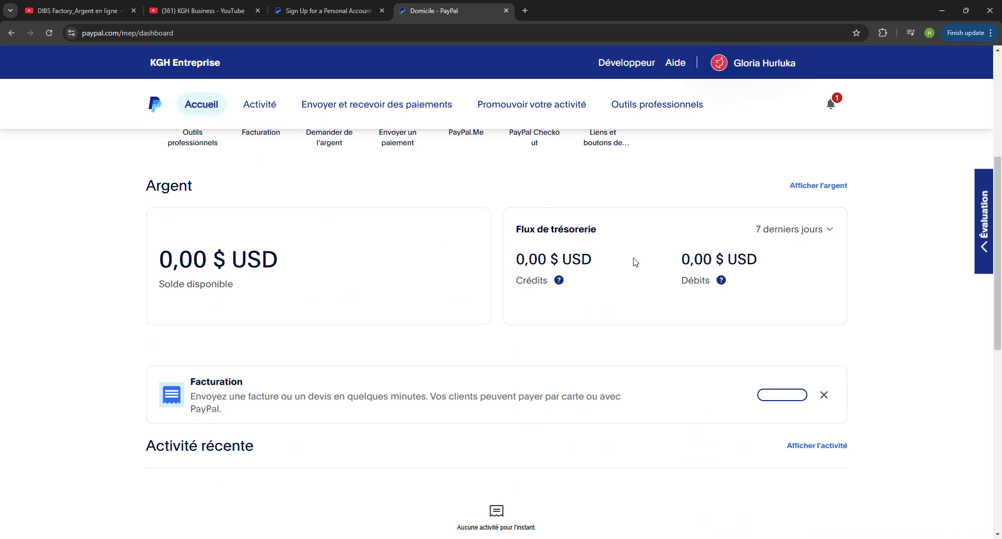
pyautogui.moveTo(558, 281)
pyautogui.scroll(5, 505, 217)
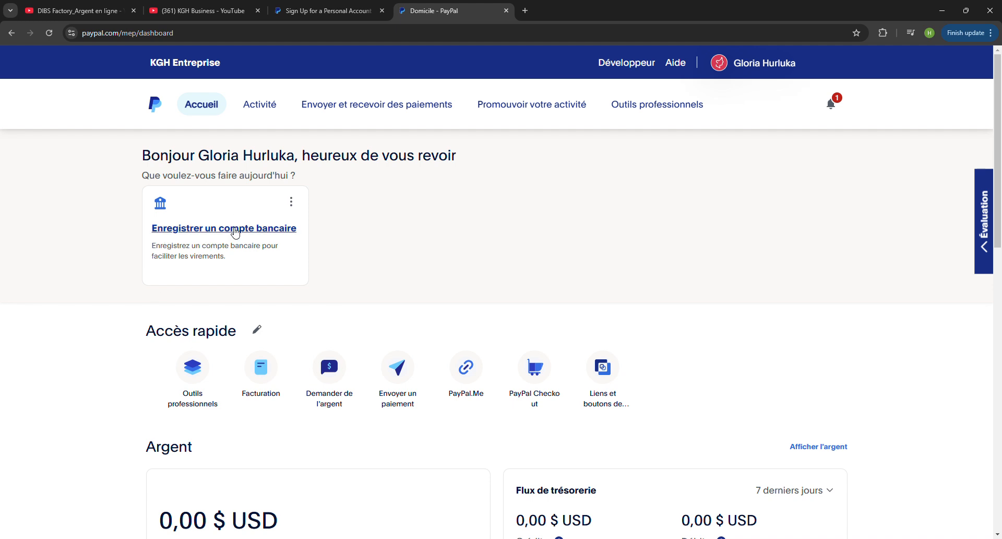
pyautogui.click(235, 232)
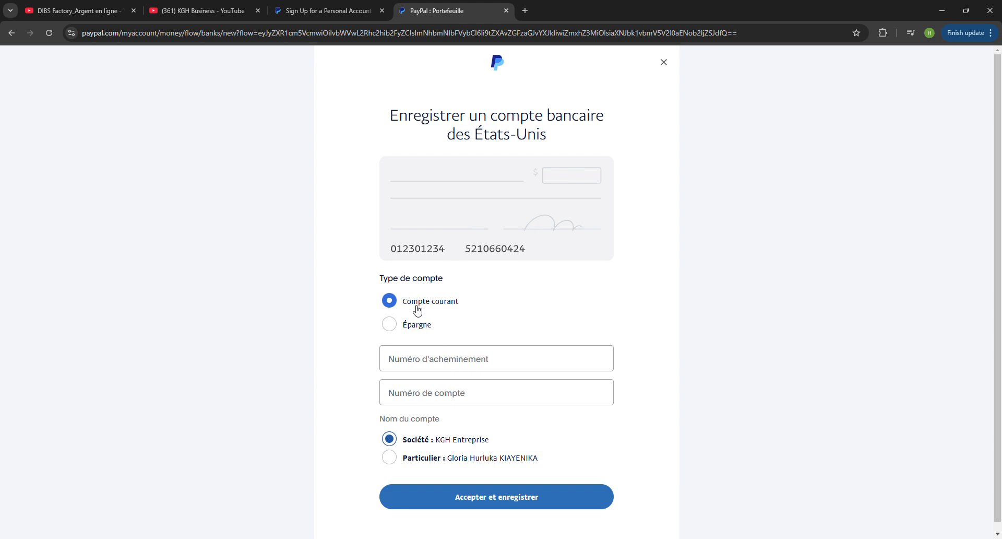
pyautogui.click(395, 325)
pyautogui.click(389, 301)
# Leave the bank account form for the PayPal dashboard and close the sign-up tab
pyautogui.click(354, 6)
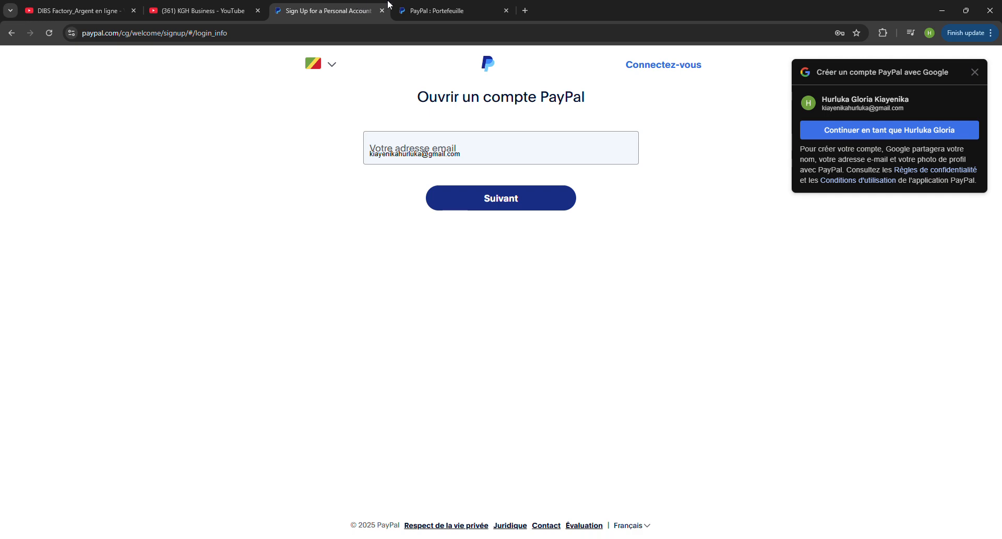
pyautogui.click(415, 8)
pyautogui.click(11, 33)
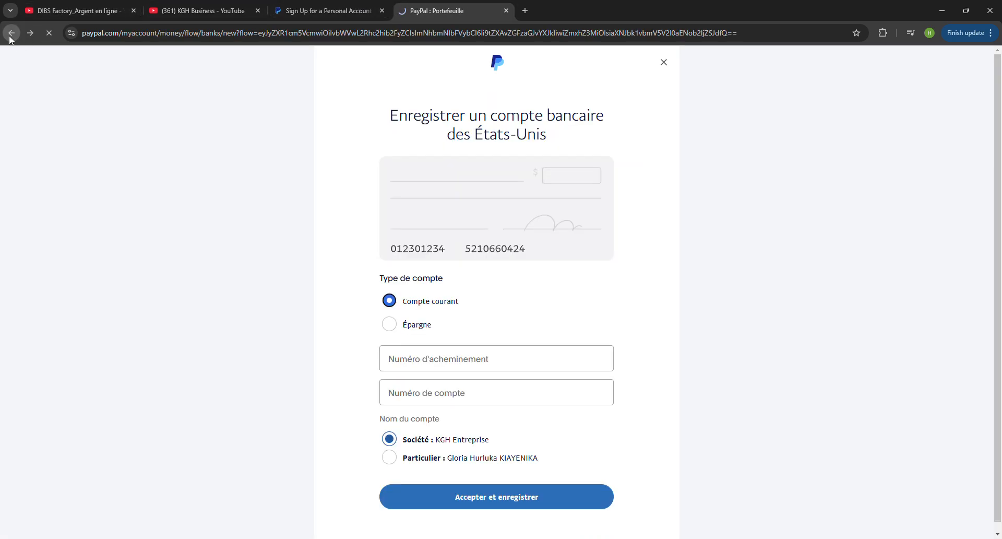
pyautogui.click(382, 10)
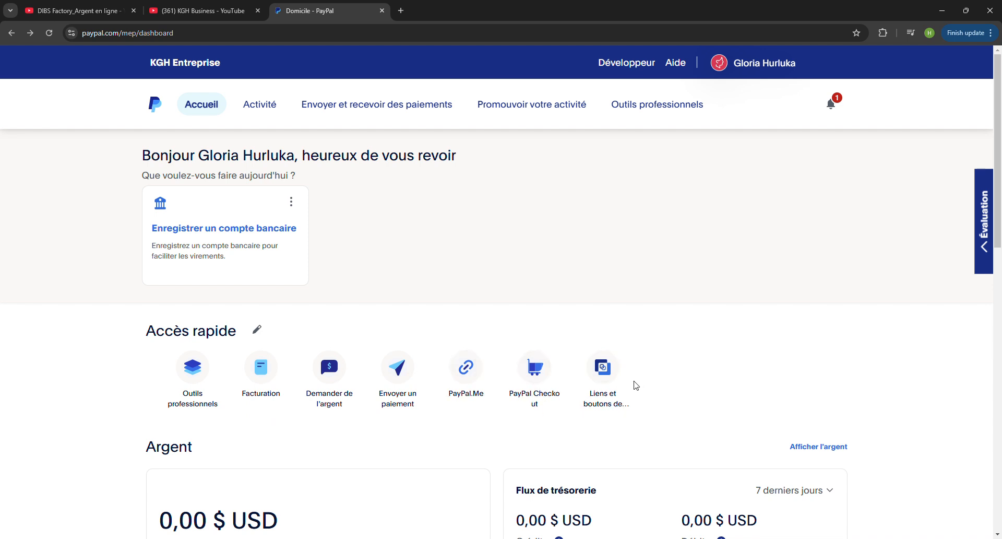
# Examine the dashboard's balance, recent activity and quick actions, including the currency choices for creating an invoice
pyautogui.scroll(-6, 637, 387)
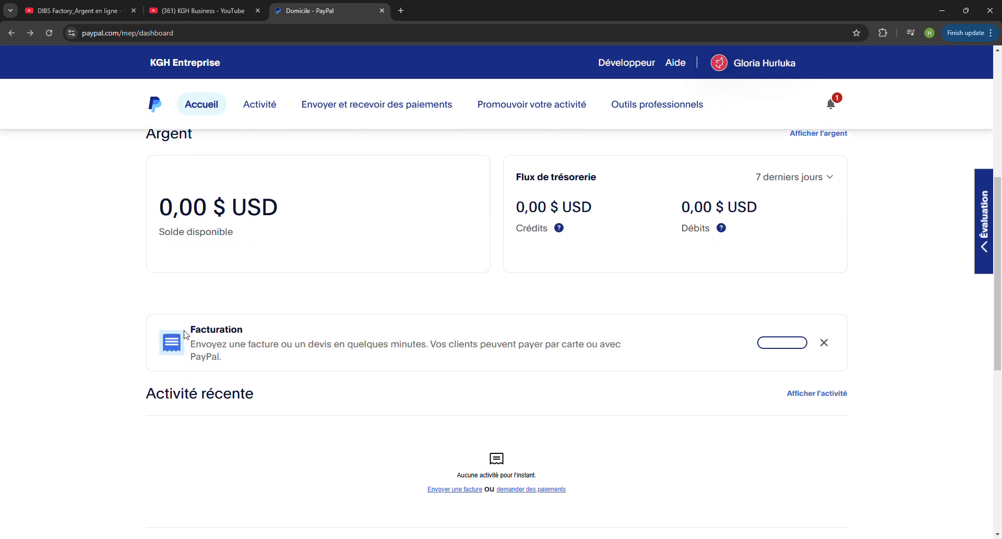
pyautogui.scroll(-1, 806, 441)
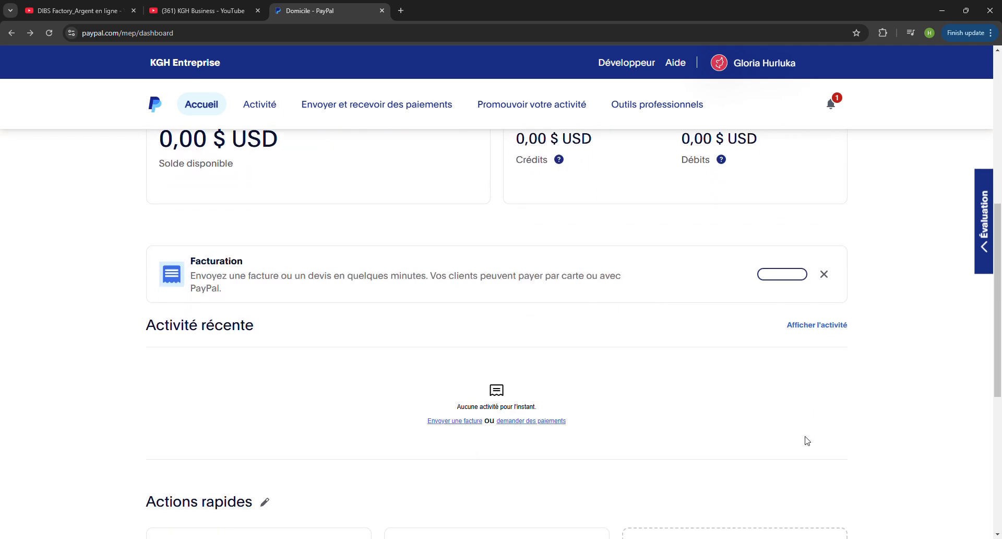
pyautogui.scroll(-4, 807, 441)
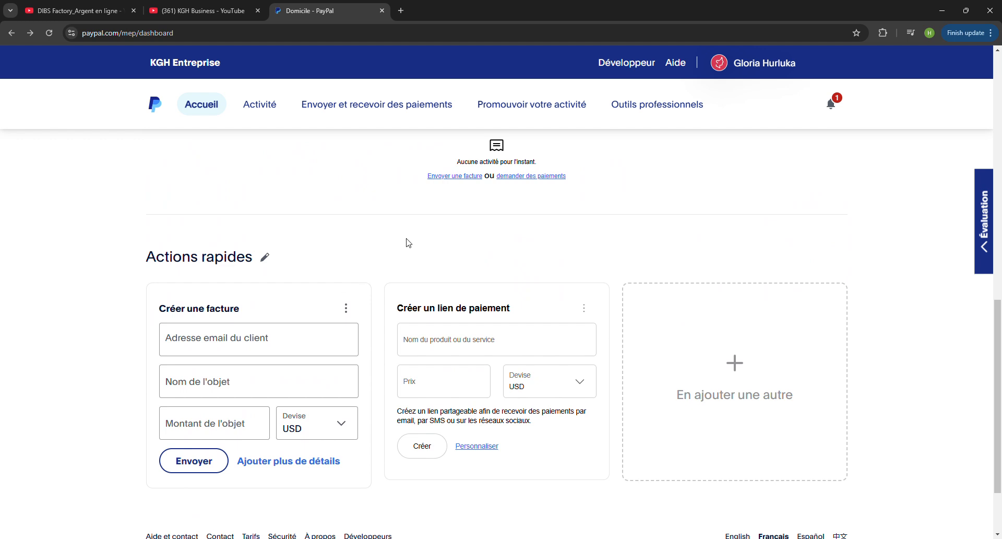
pyautogui.scroll(-2, 445, 259)
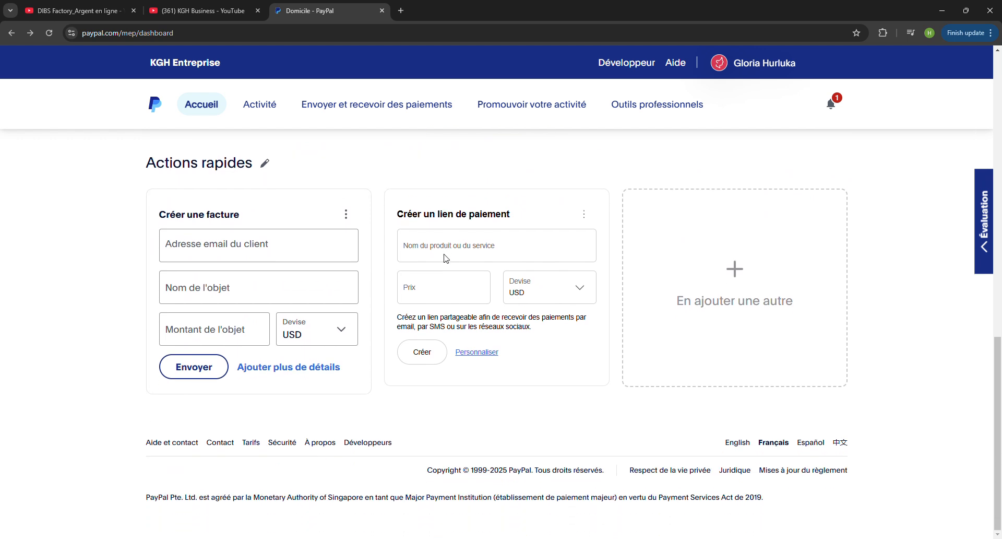
pyautogui.click(342, 341)
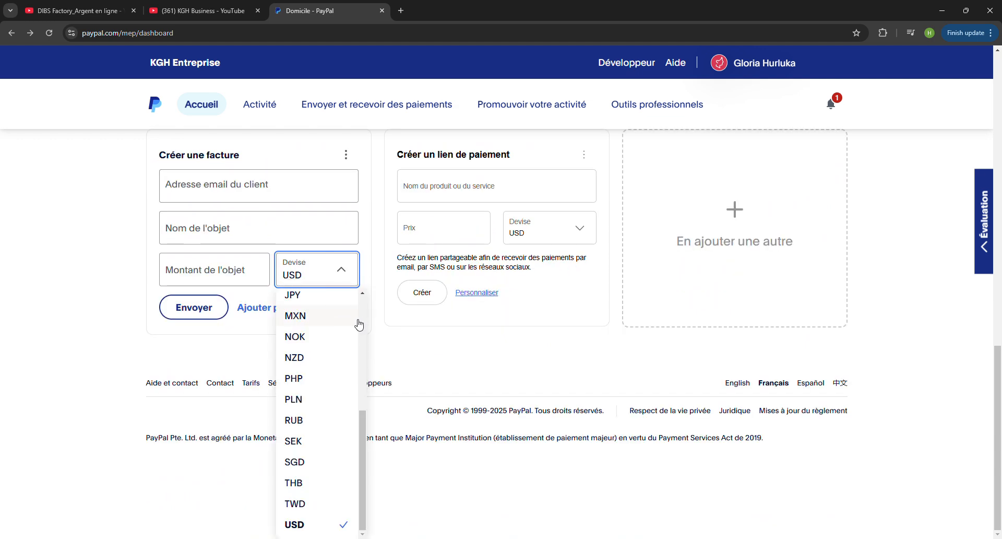
pyautogui.click(420, 364)
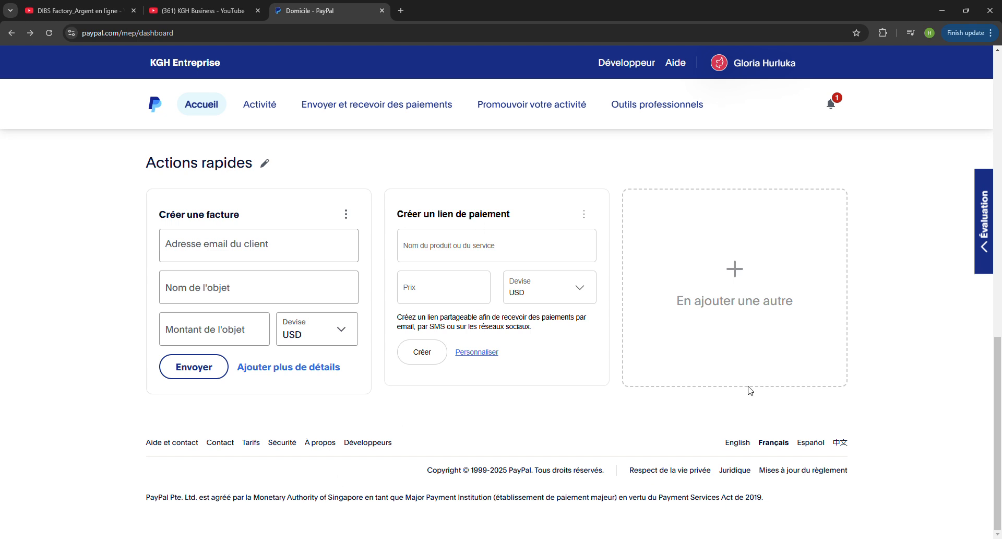
pyautogui.scroll(2, 845, 423)
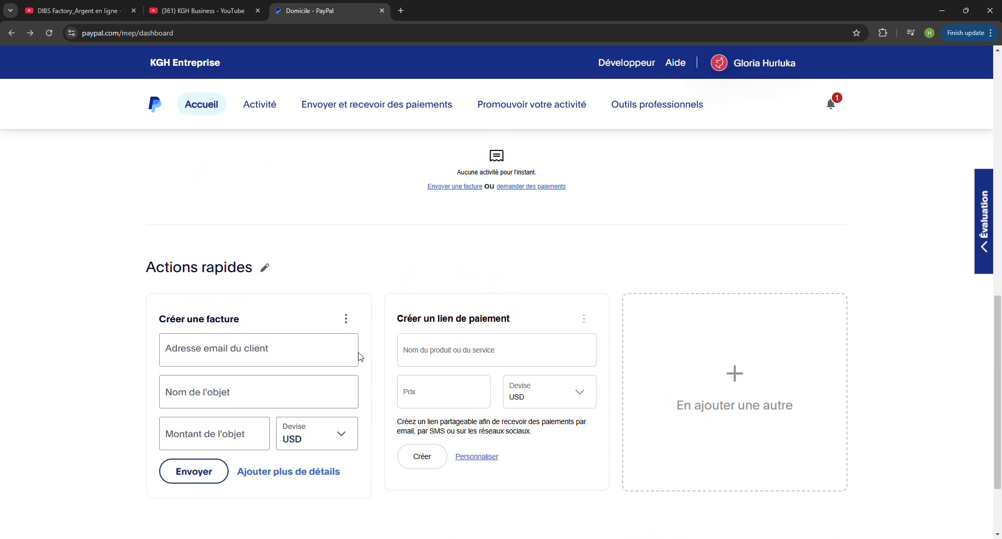
# Open the business account's Paramètres du compte page from the dashboard
pyautogui.scroll(8, 809, 384)
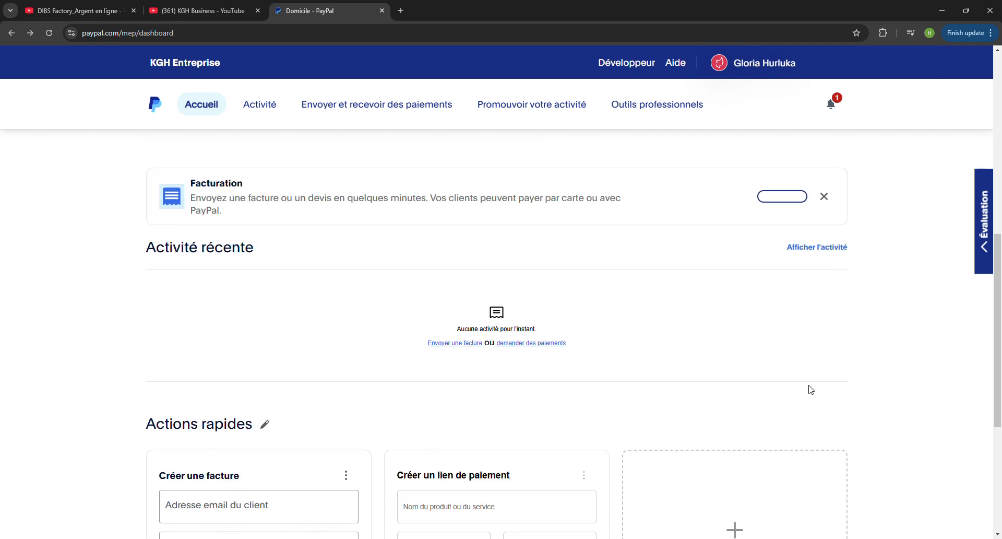
pyautogui.scroll(3, 804, 376)
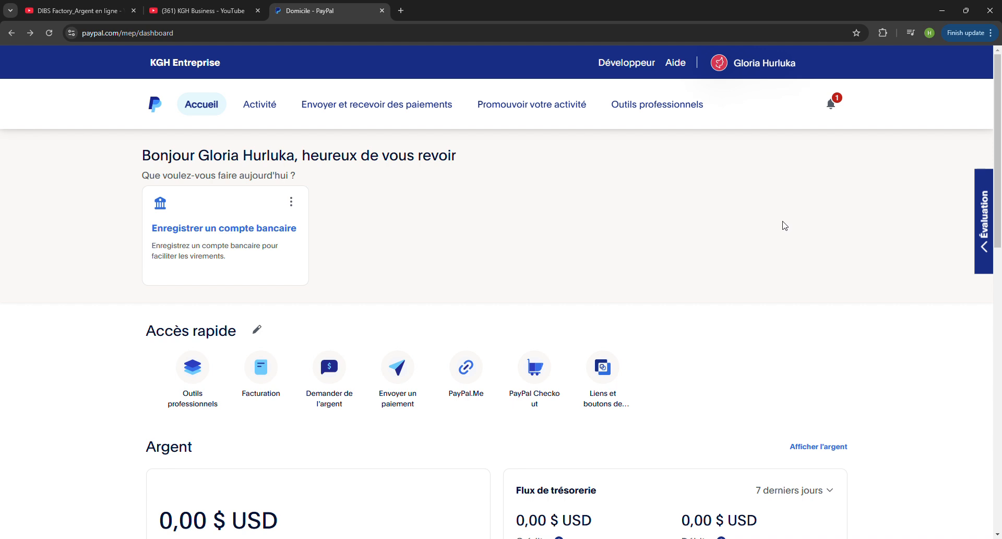
pyautogui.click(751, 74)
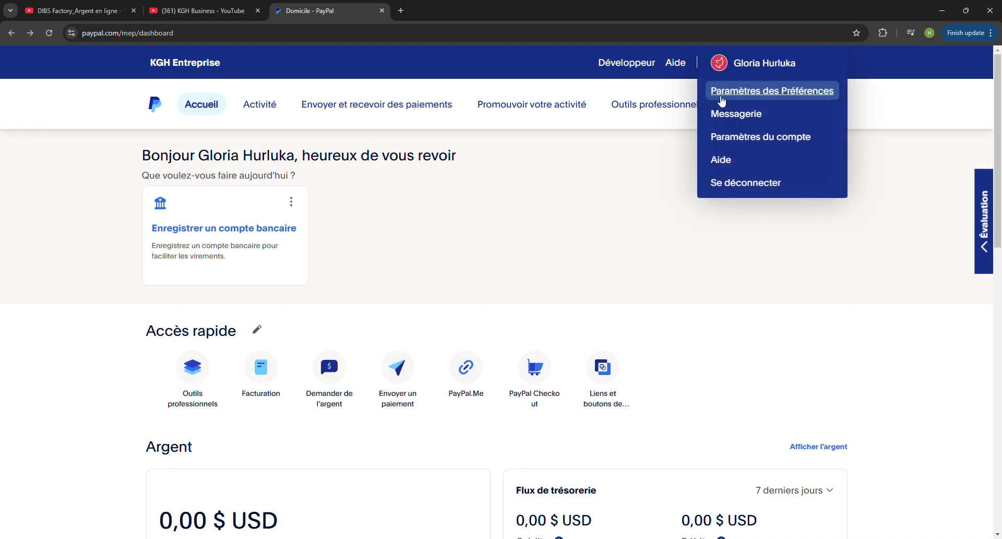
pyautogui.moveTo(752, 74)
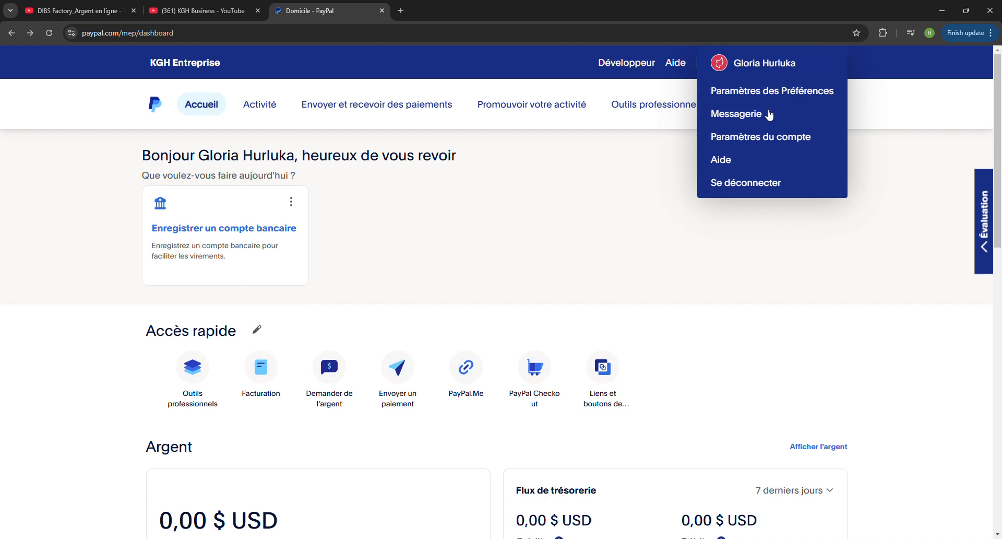
pyautogui.click(762, 143)
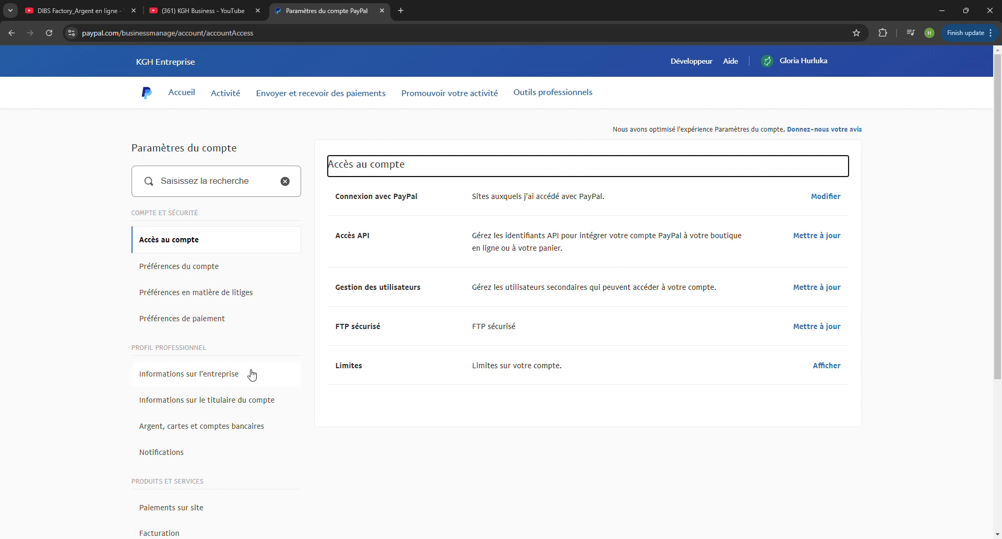
# Examine the account access options and the Compte et sécurité, Profil professionnel and Produits et services categories in the account settings
pyautogui.scroll(-3, 242, 346)
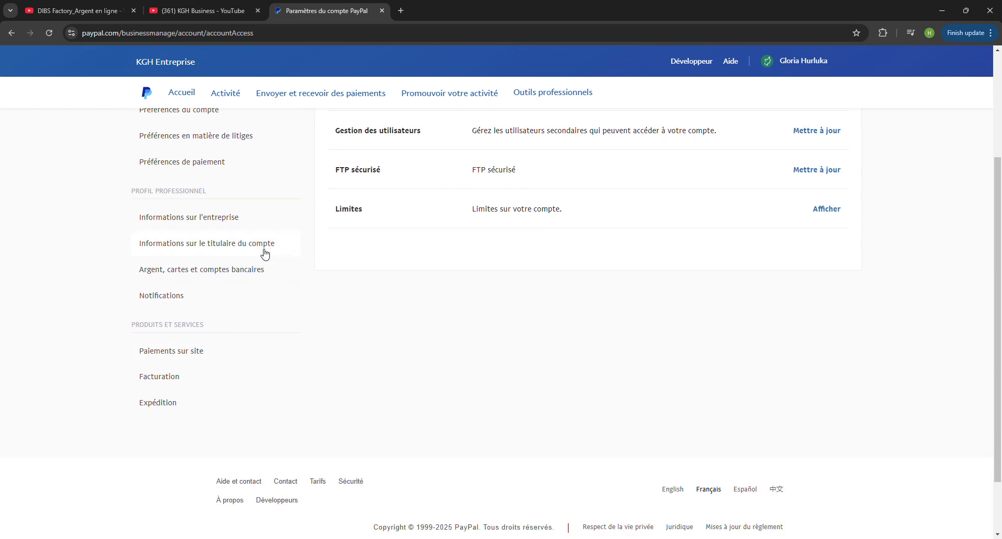
pyautogui.scroll(1, 265, 254)
pyautogui.scroll(3, 266, 255)
pyautogui.scroll(-4, 265, 254)
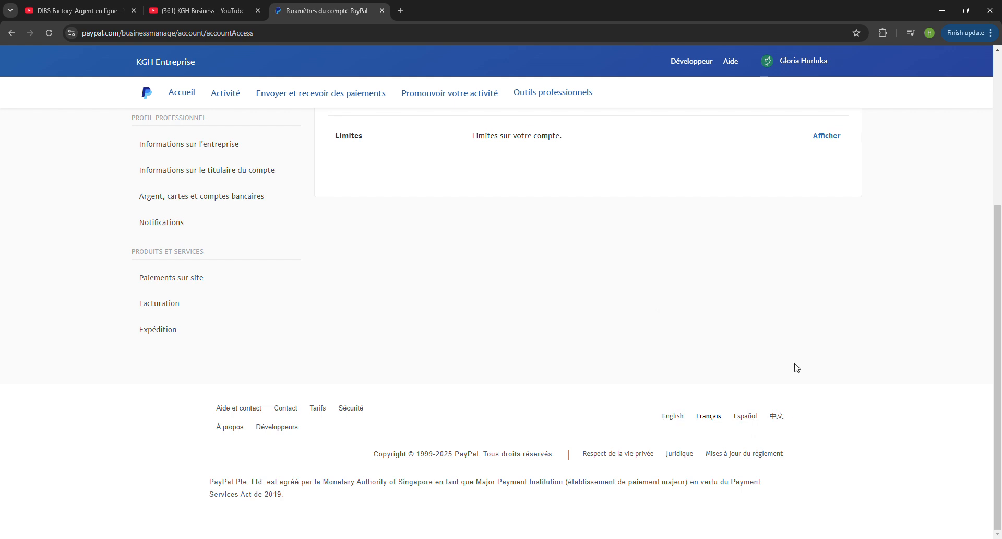
pyautogui.scroll(4, 787, 318)
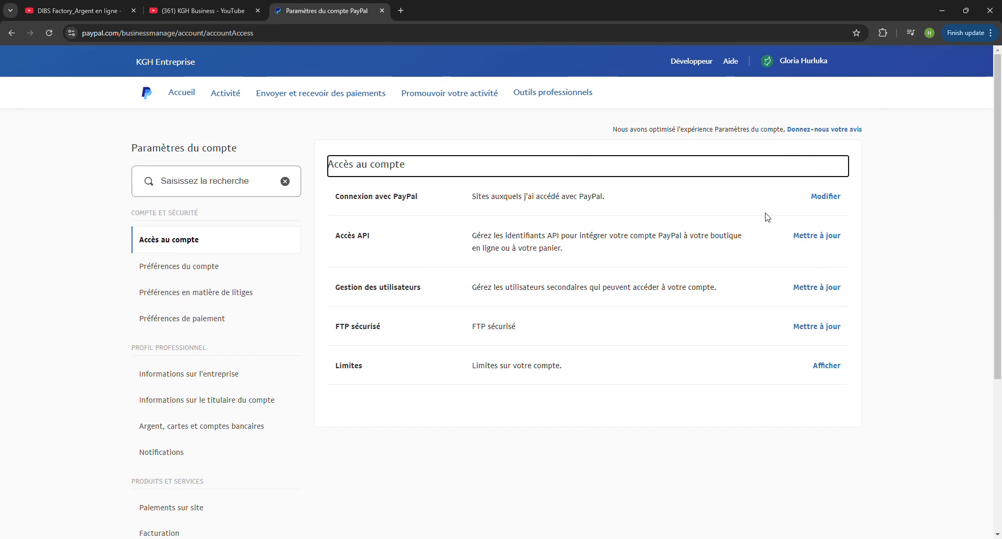